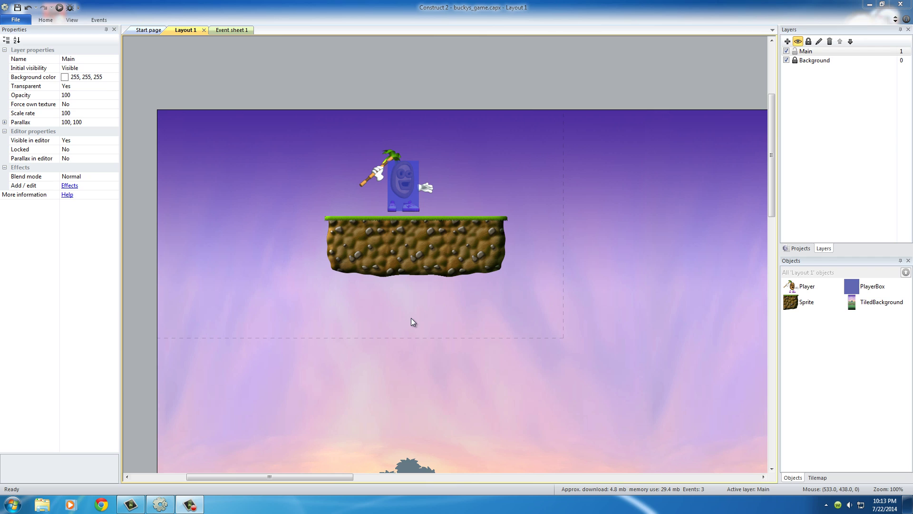
- Inspect the properties of the player sprite and of each ground tile in the platform
click(464, 141)
click(369, 177)
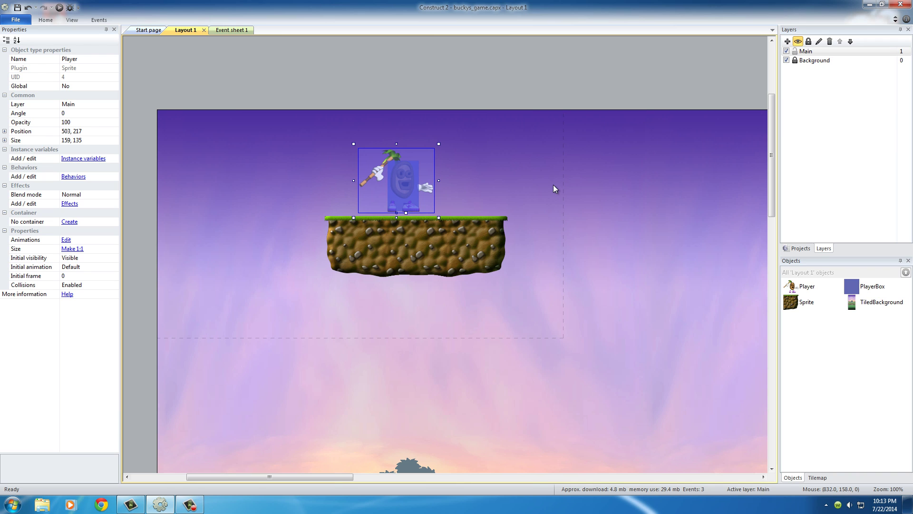
click(542, 220)
click(364, 252)
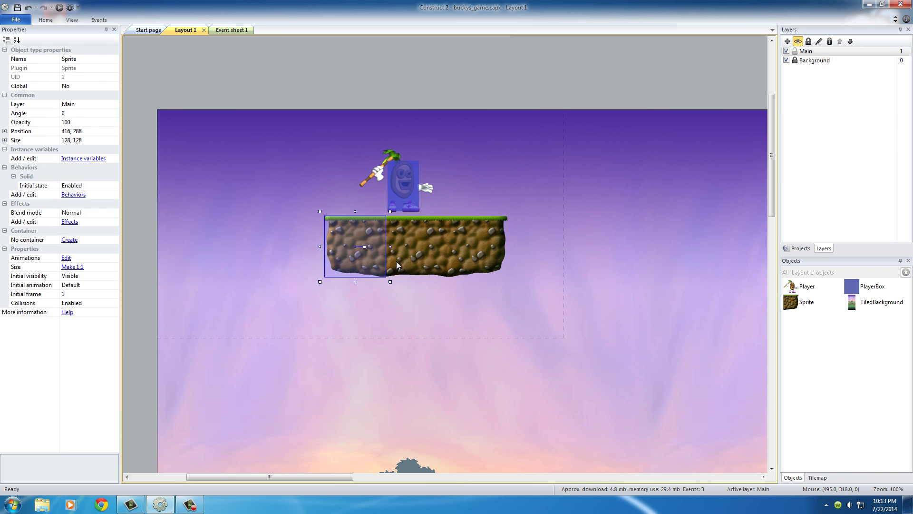
click(433, 270)
click(460, 269)
click(420, 257)
click(363, 247)
click(441, 254)
click(465, 249)
click(423, 257)
click(352, 241)
click(423, 253)
click(486, 247)
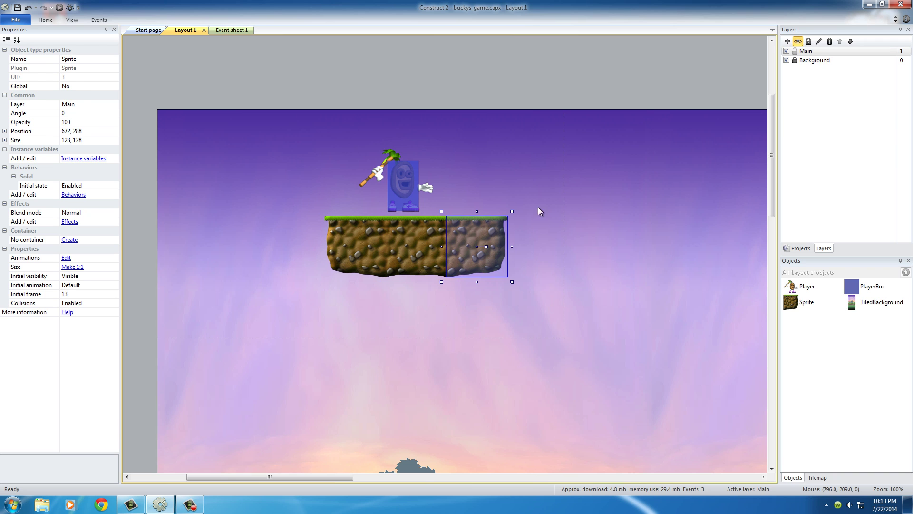
click(559, 230)
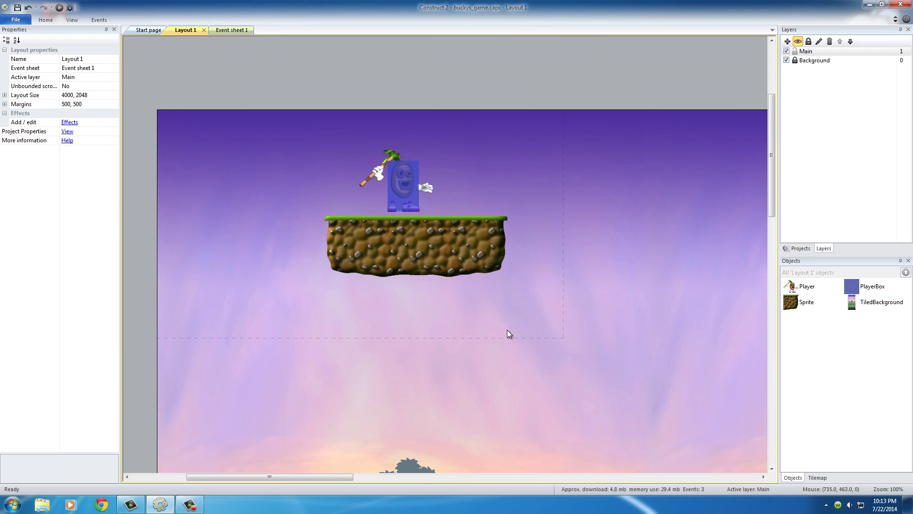
- Duplicate the three-tile platform twice, placing each copy lower and further right than the previous platform in the layout
ctrl+scroll(506, 330, down, 2)
middle_drag(507, 330, 383, 255)
click(262, 185)
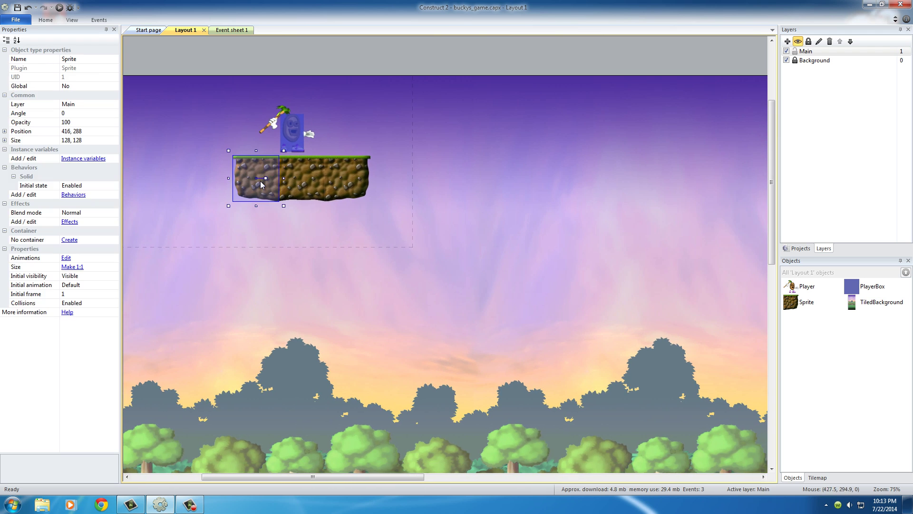
ctrl+click(296, 189)
ctrl+click(342, 186)
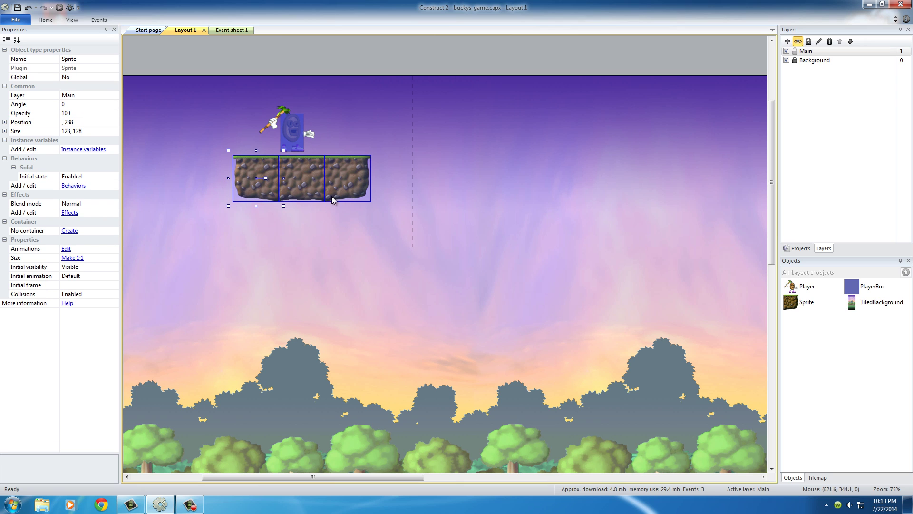
ctrl+drag(350, 198, 612, 377)
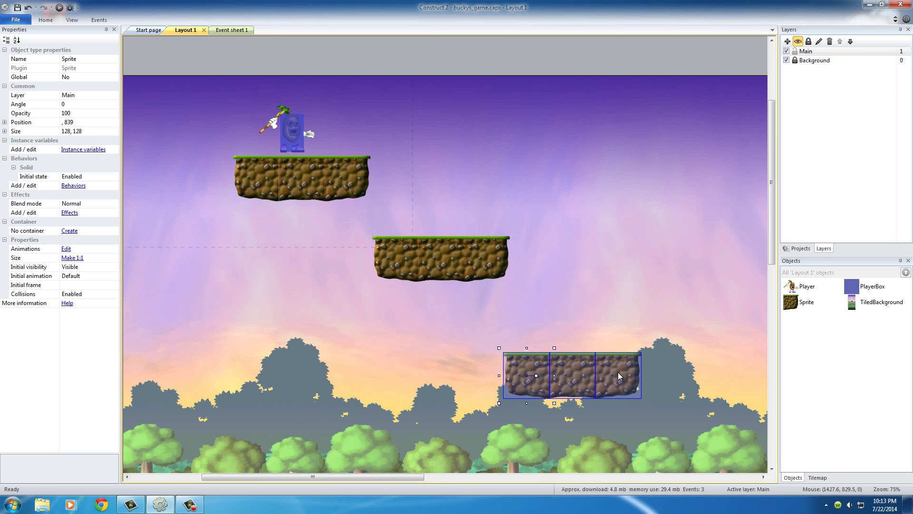
- Enable Snap to grid and place two copies of the lowest platform in a row to its left
click(72, 20)
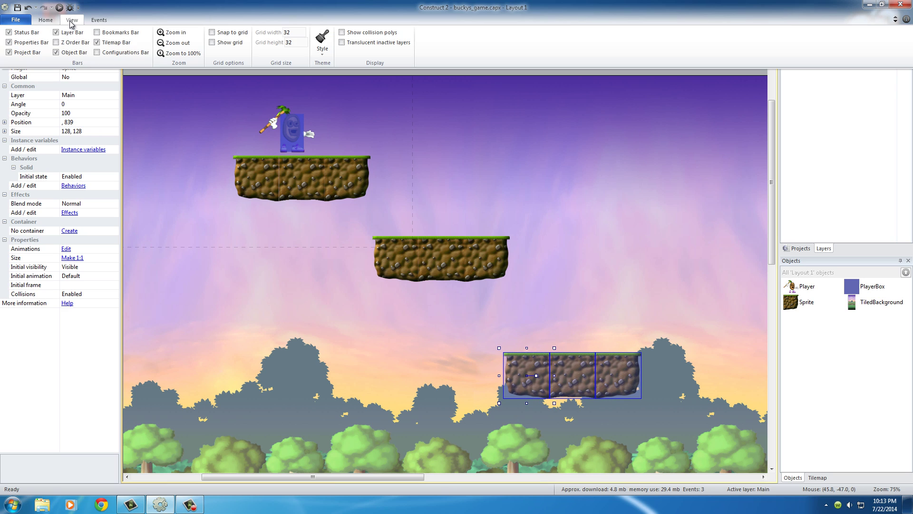
click(212, 33)
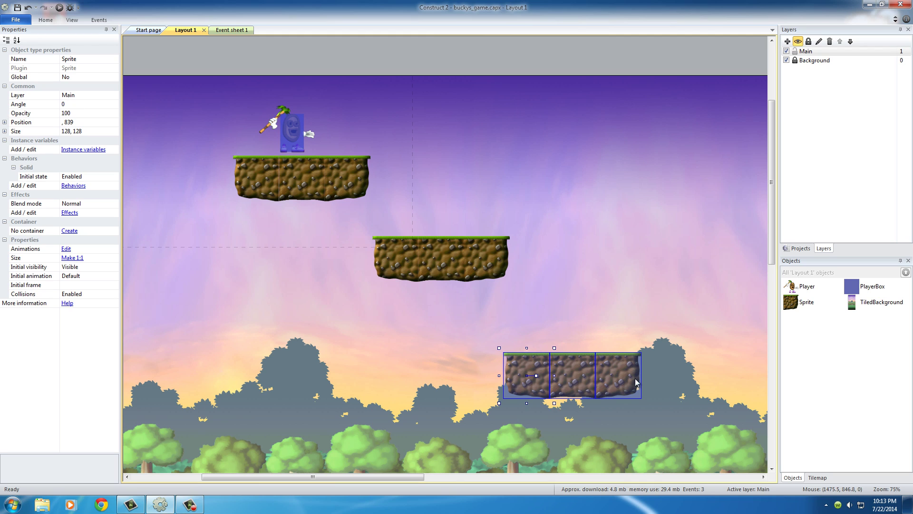
ctrl+drag(618, 377, 473, 379)
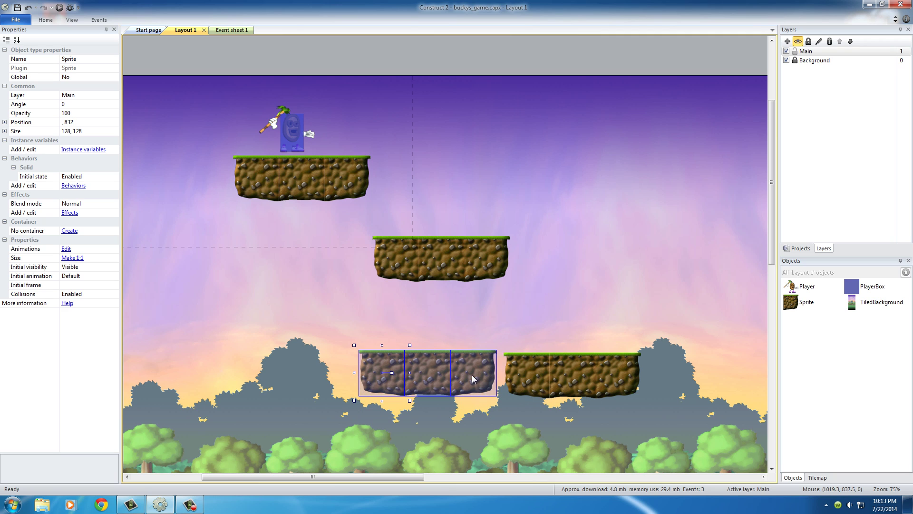
click(526, 375)
ctrl+click(573, 378)
ctrl+click(619, 380)
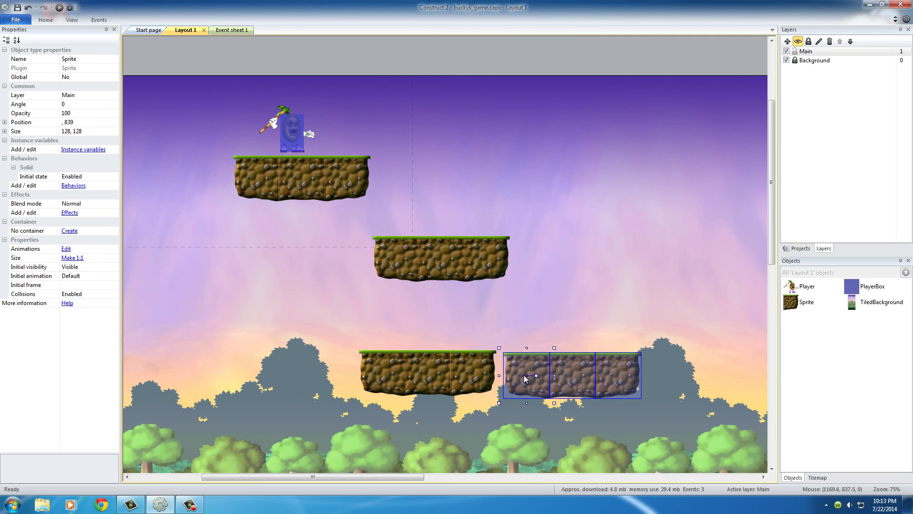
ctrl+drag(522, 379, 235, 376)
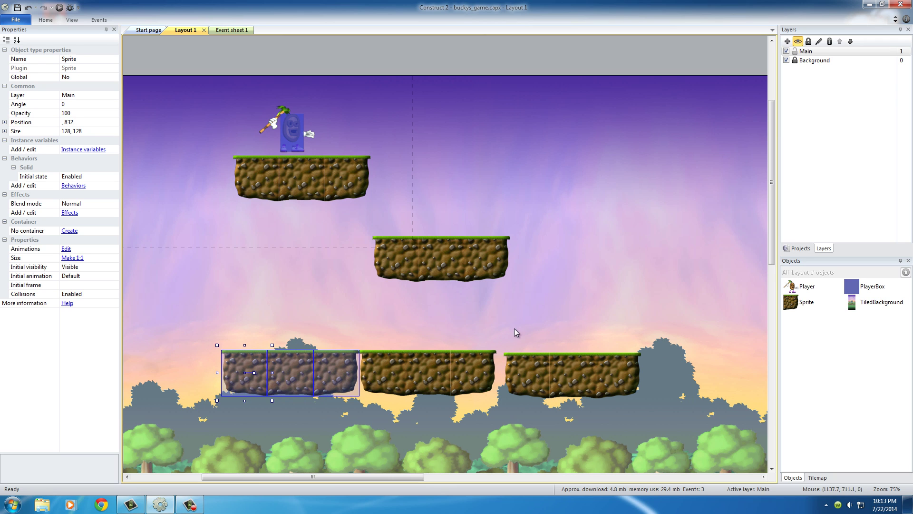
- Move the rightmost three-tile platform onto the grid at Y 832, flush with the end of the bottom row
click(527, 376)
click(579, 378)
shift+click(607, 381)
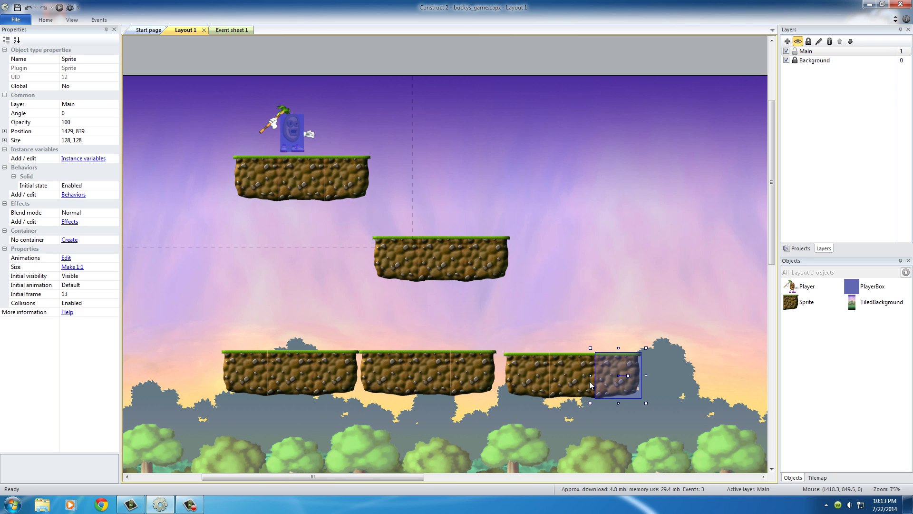
shift+click(532, 382)
drag(535, 376, 524, 364)
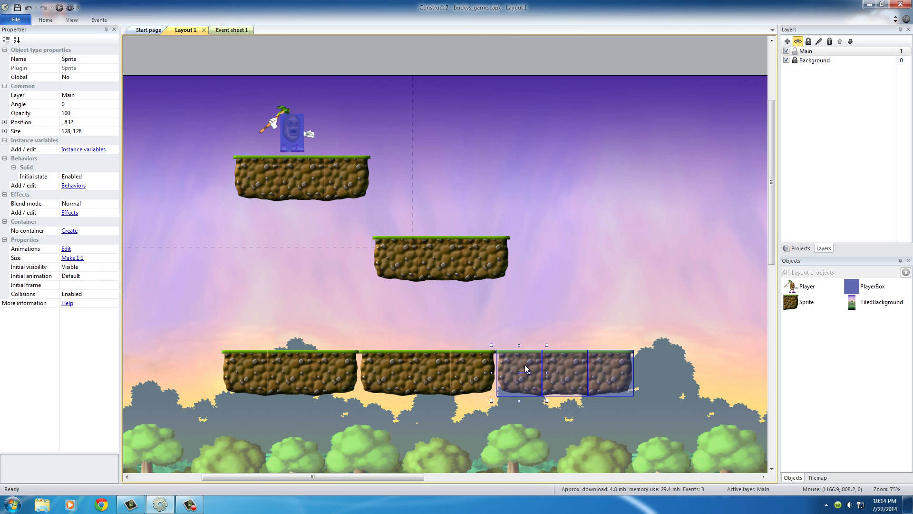
click(551, 329)
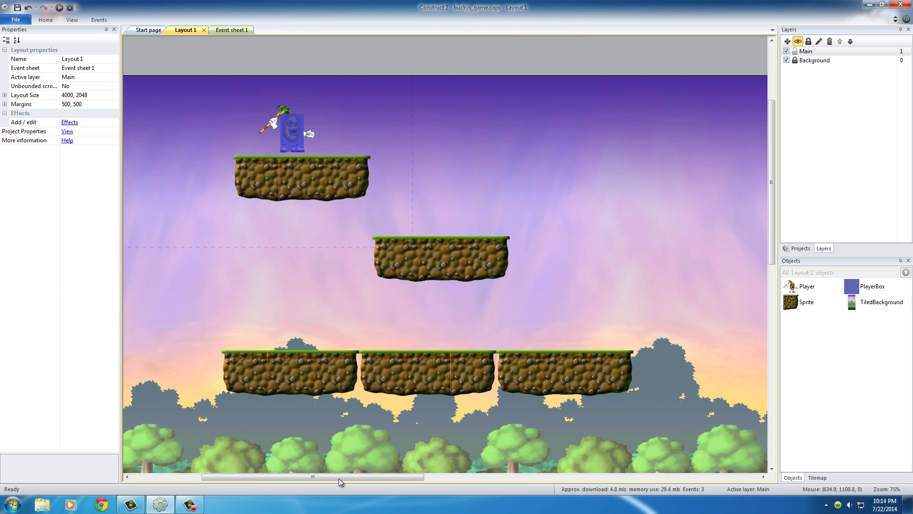
- Duplicate the two rightmost platforms of the bottom row and place the copies directly after its right end
drag(339, 477, 419, 480)
click(167, 375)
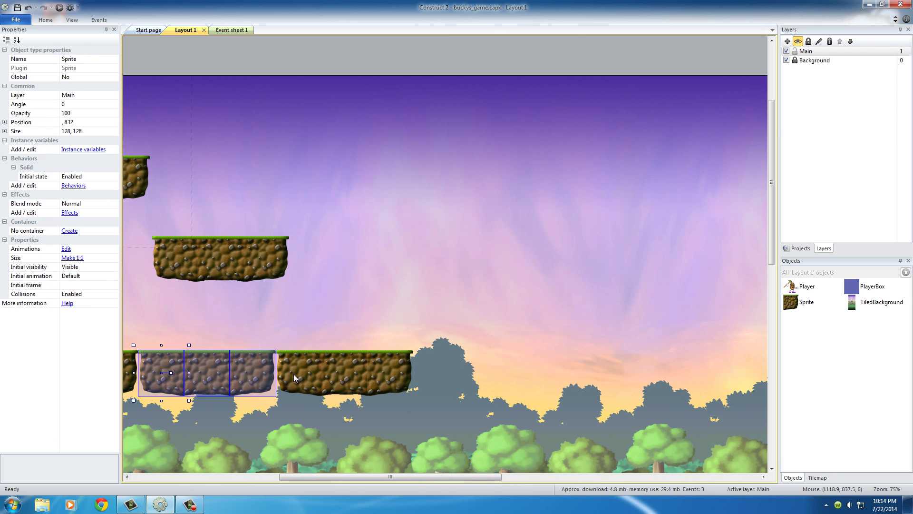
shift+click(344, 374)
shift+click(388, 379)
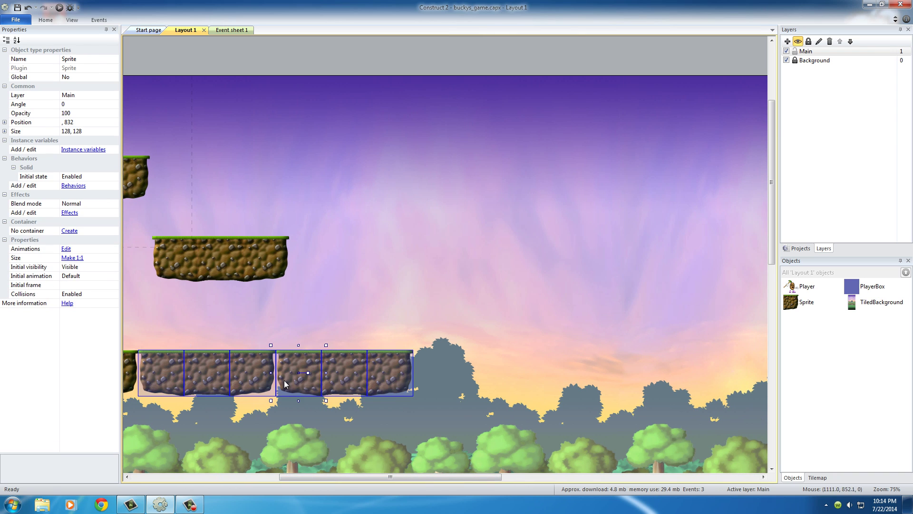
ctrl+drag(286, 384, 575, 387)
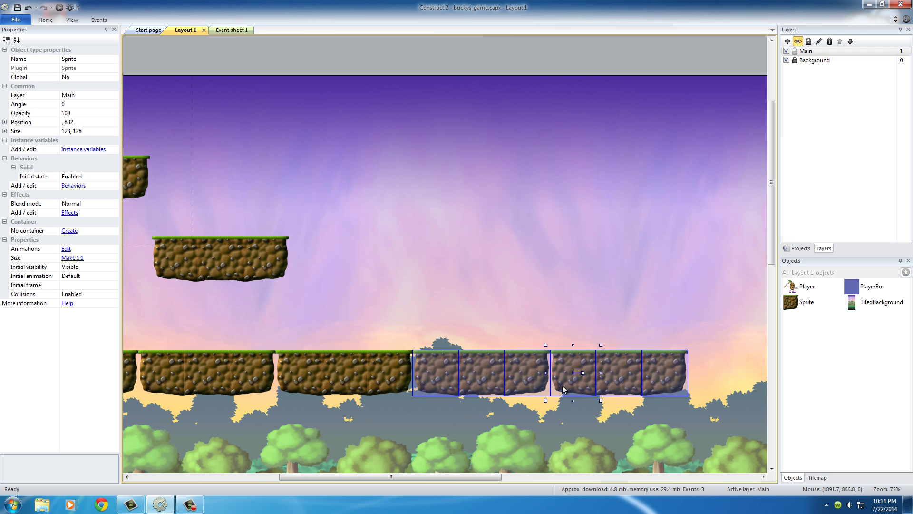
click(406, 317)
- Run the layout in the browser, test the player's walking and jumping on the added platforms, and close the preview
ctrl+scroll(374, 356, down, 2)
ctrl+scroll(373, 356, down, 1)
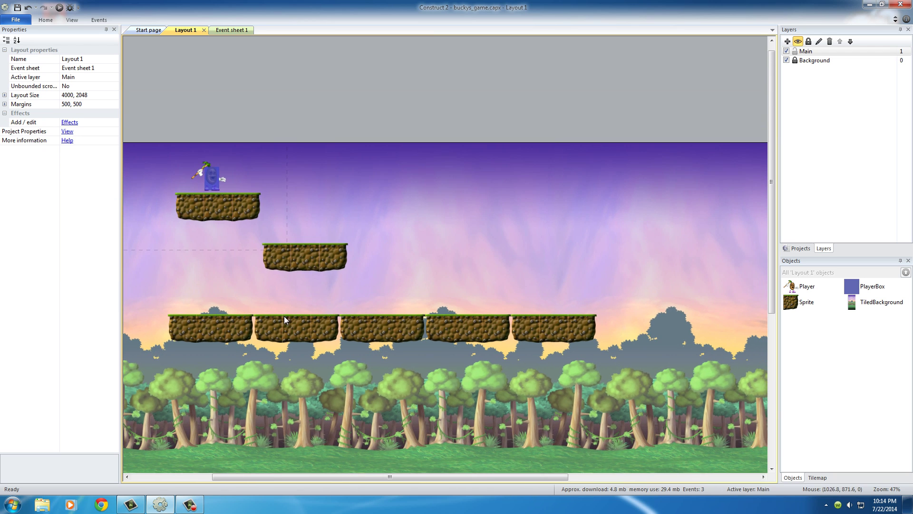
middle_drag(253, 294, 302, 305)
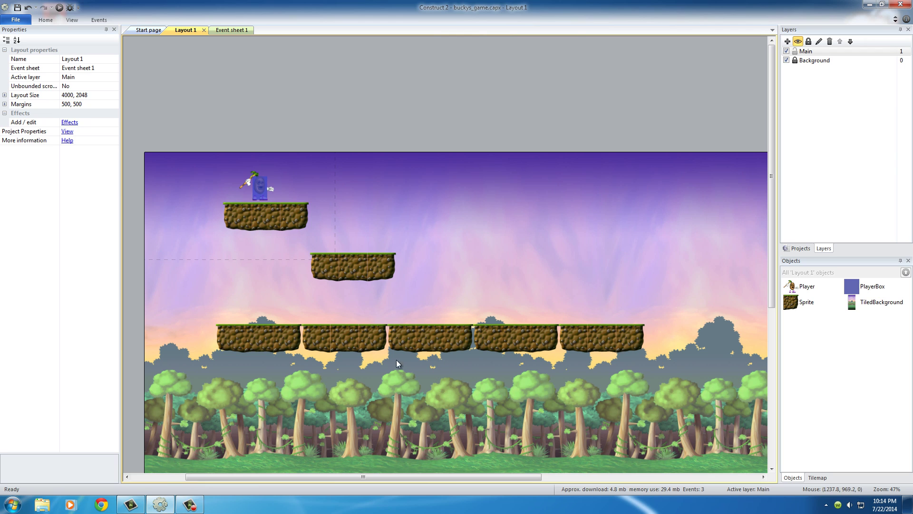
click(264, 189)
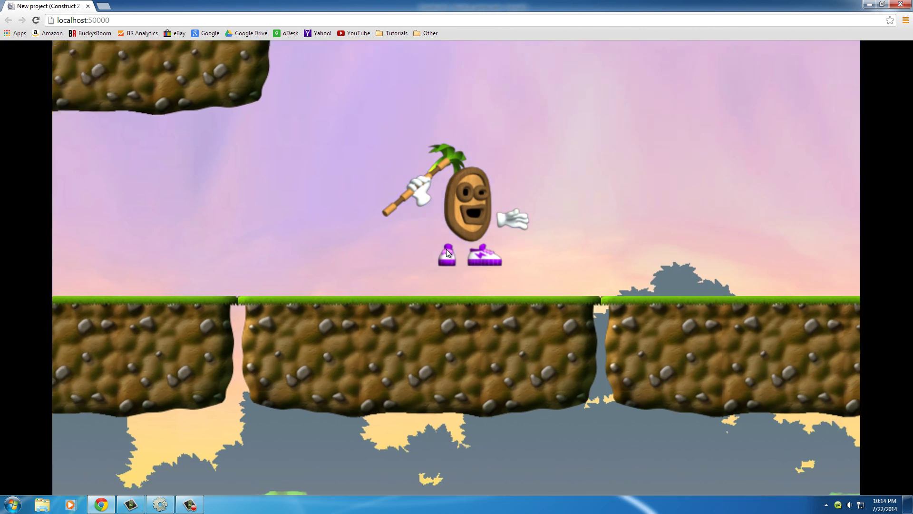
key(Left)
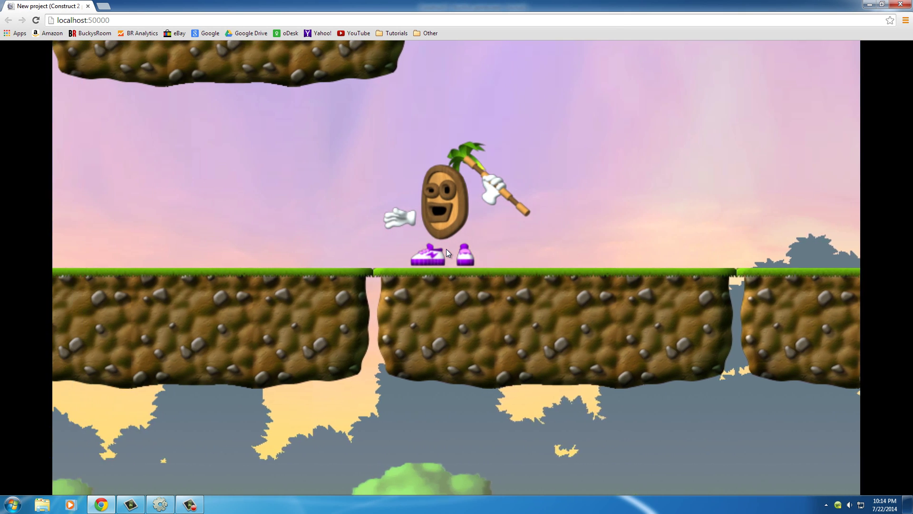
key(Up)
key(Up)
key(Left)
key(Right)
key(Up)
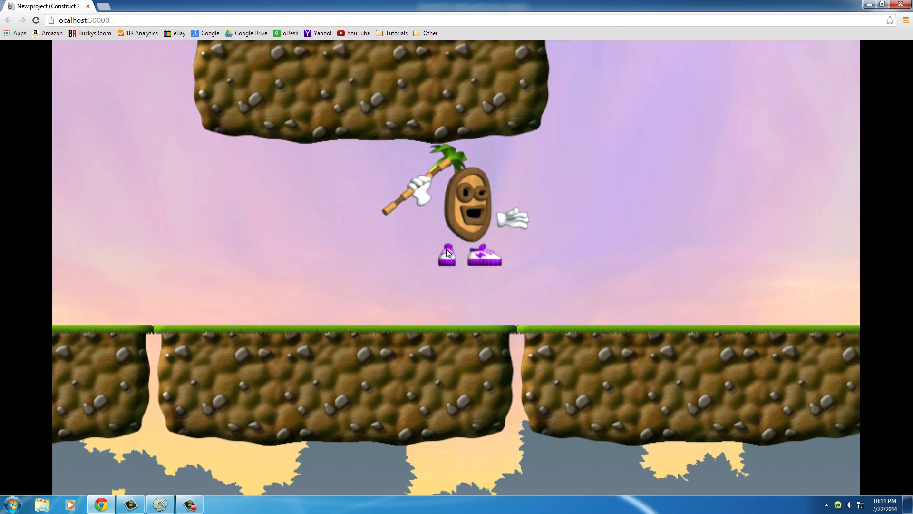
key(Left)
key(Up)
key(Right)
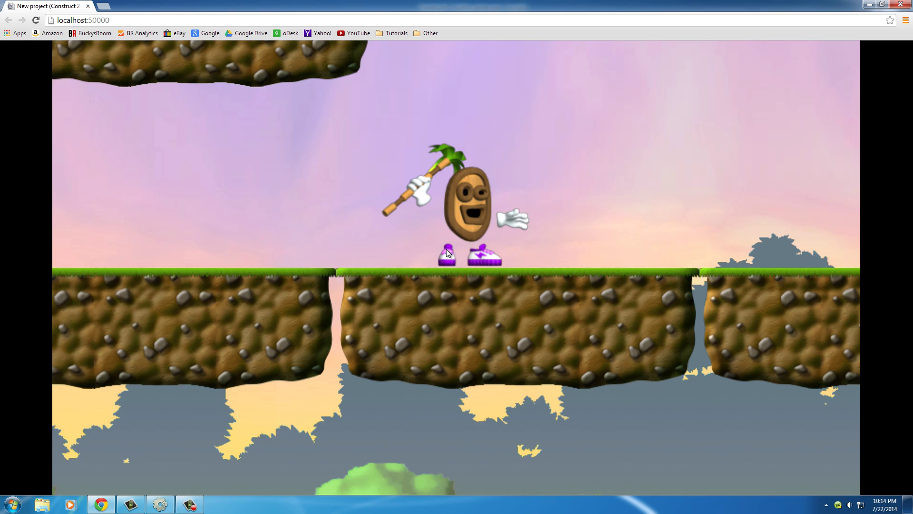
key(Up)
key(Left)
key(Right)
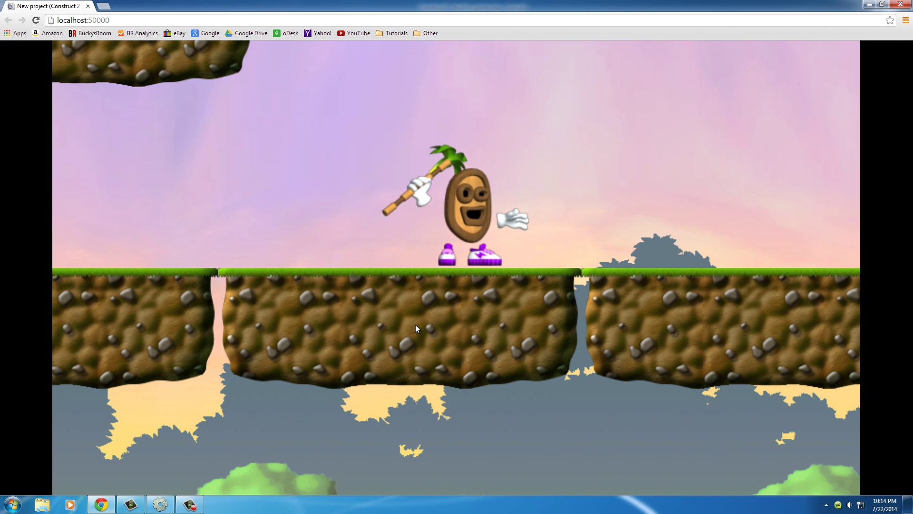
click(900, 6)
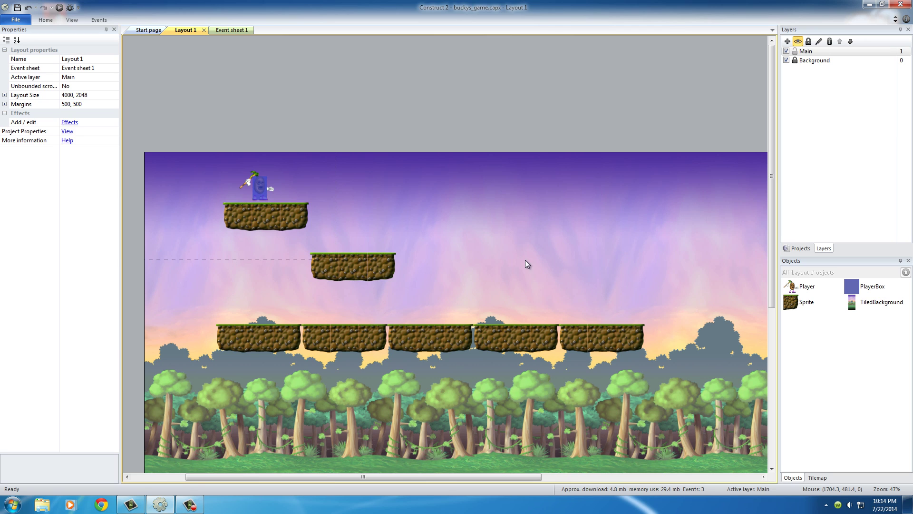
- Set the project's Window Size to 1280, 720
click(797, 249)
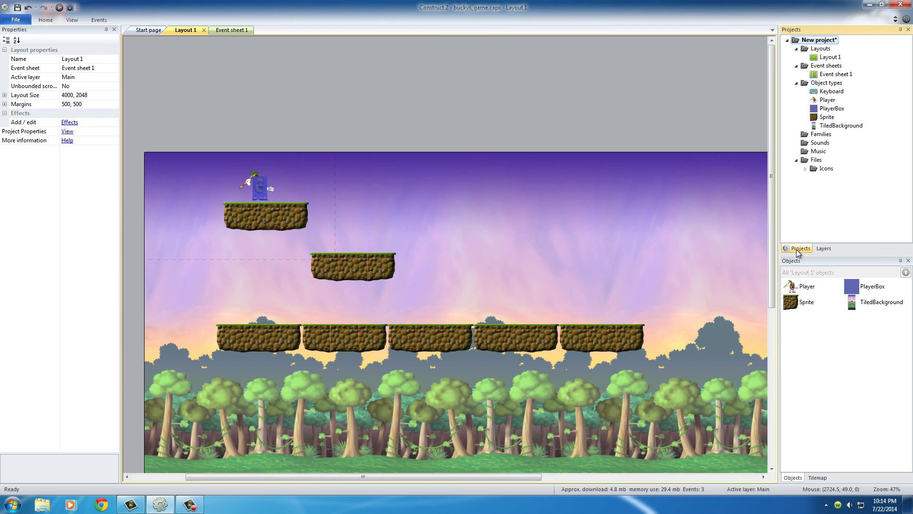
click(836, 41)
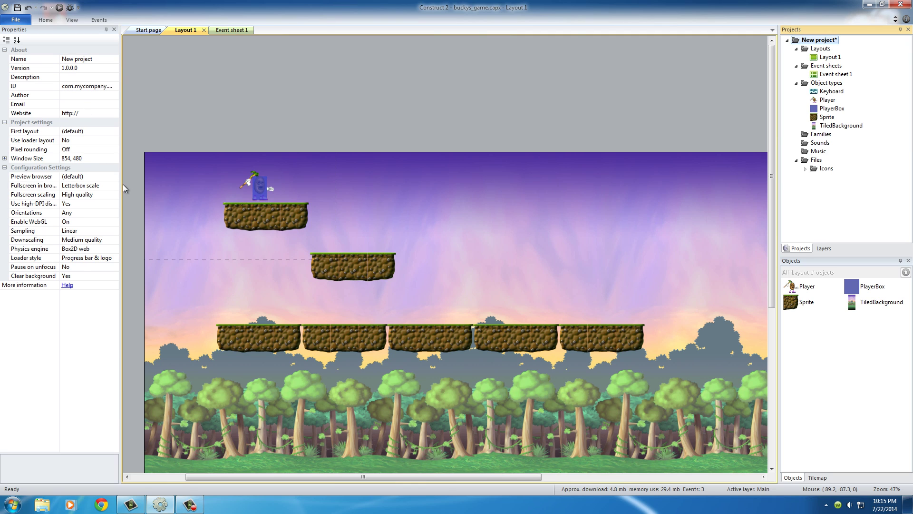
click(67, 159)
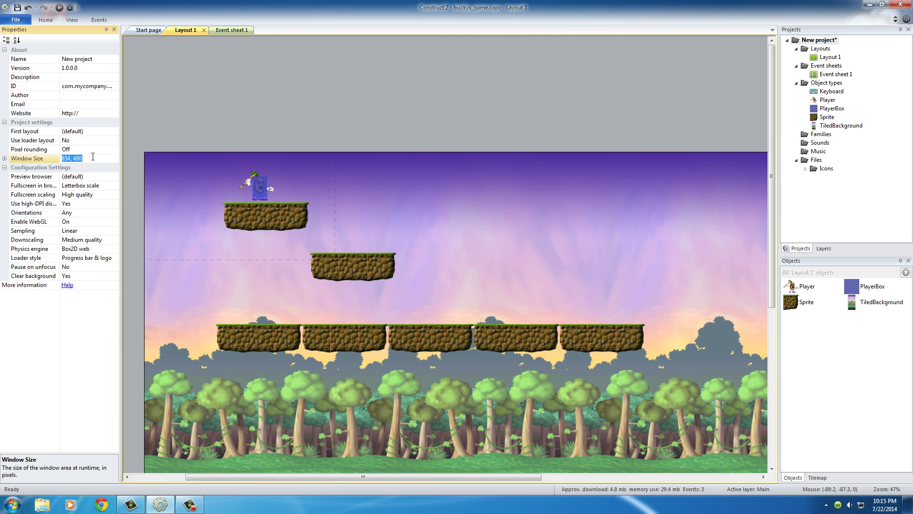
text(1280)
key(Return)
click(74, 159)
click(95, 158)
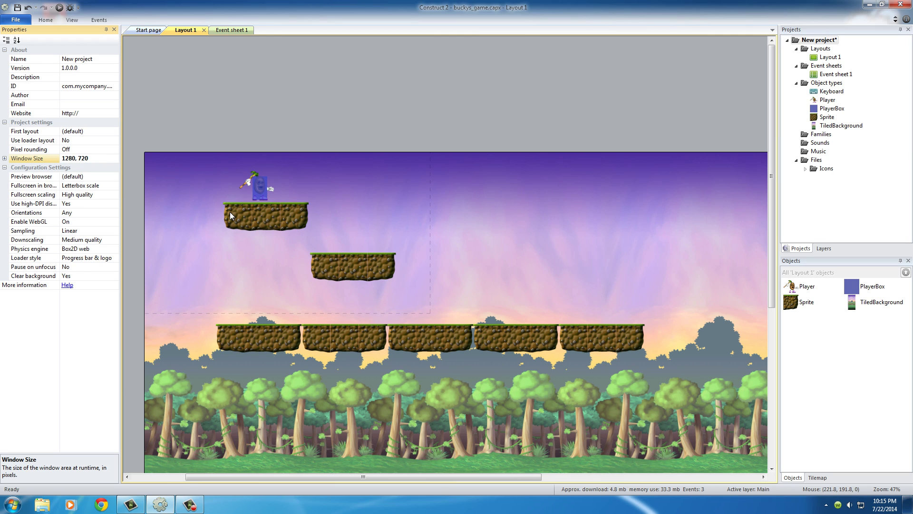
- Preview the layout at the enlarged window size, move and jump with the player, and close the browser
click(59, 8)
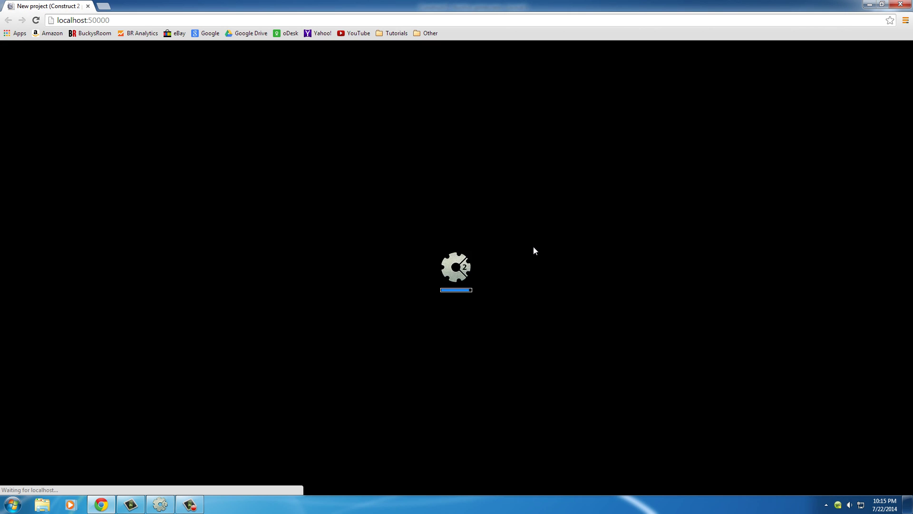
key(Right)
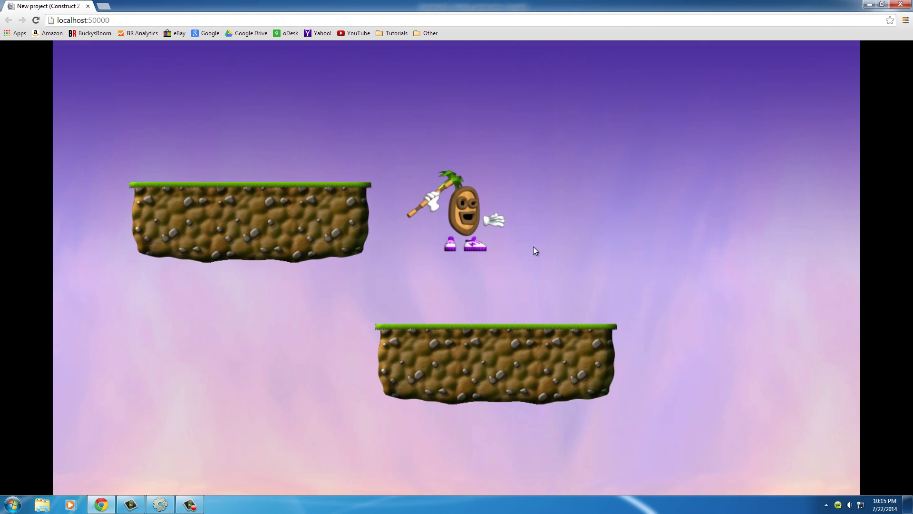
key(Left)
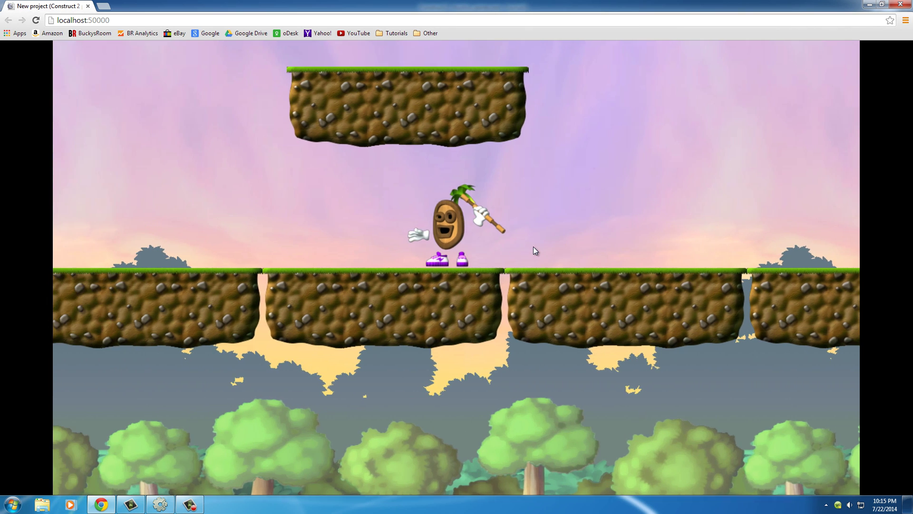
key(Right)
key(Up)
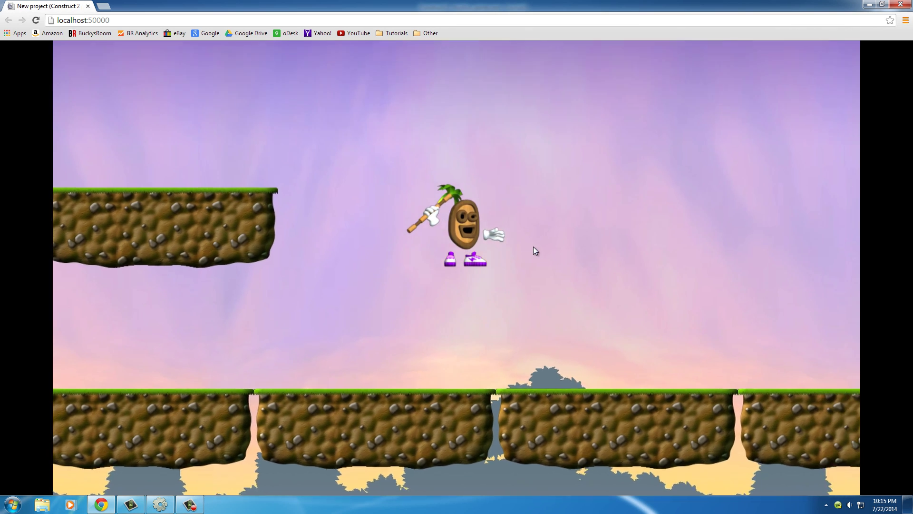
key(Left)
key(Right)
key(Up)
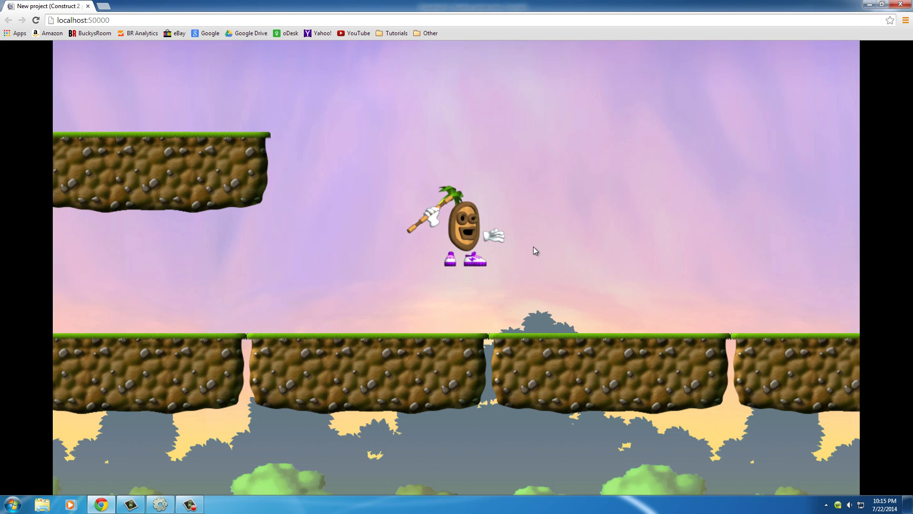
key(Left)
key(Right)
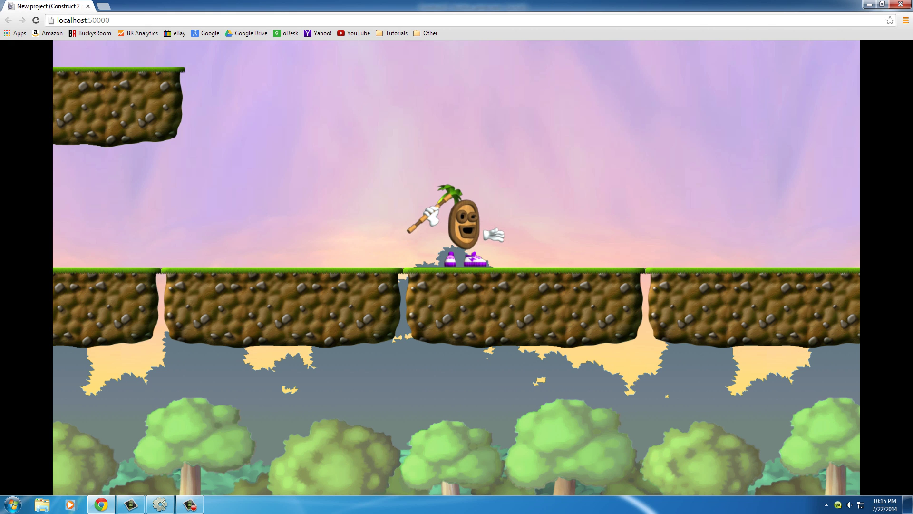
click(903, 4)
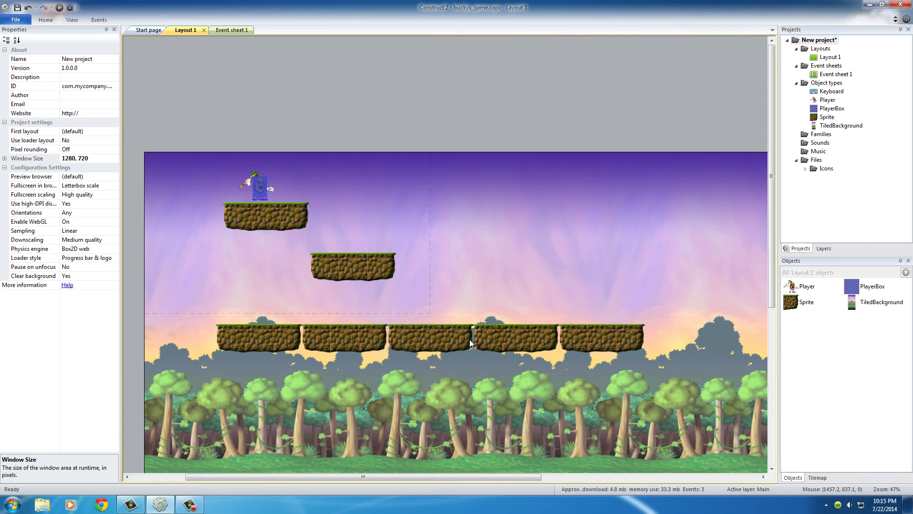